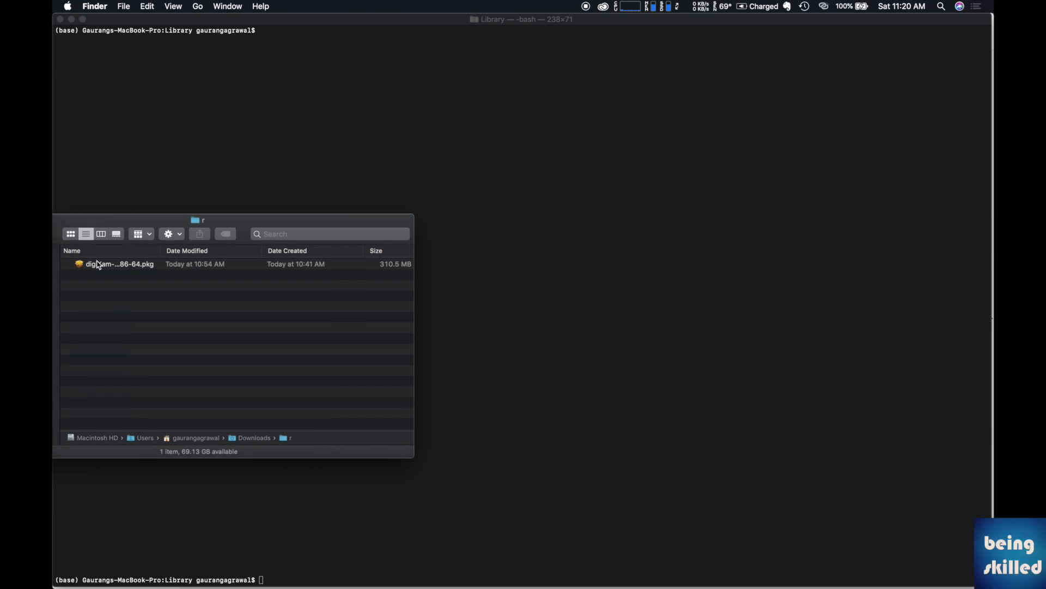
# - Open the digiKam installer package and agree to its licence
pyautogui.doubleClick(98, 265)
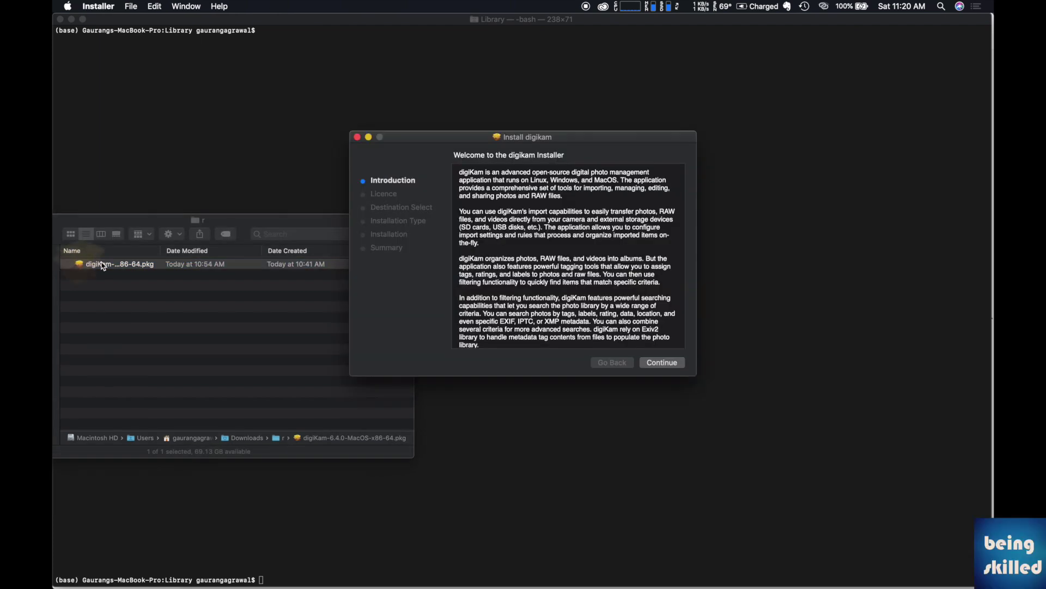
pyautogui.moveTo(460, 210); pyautogui.dragTo(557, 259)
pyautogui.click(557, 258)
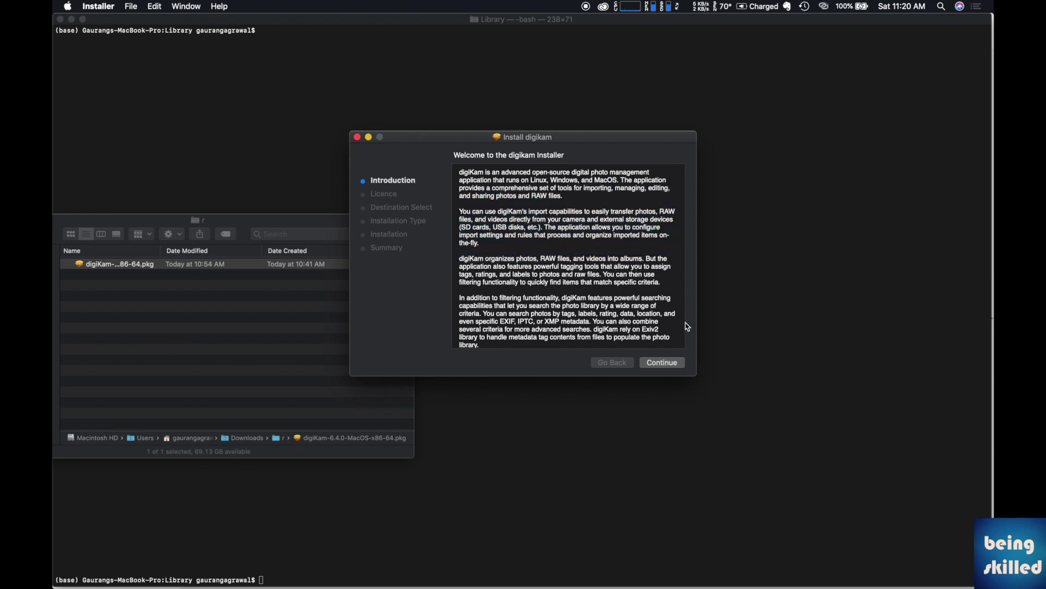
pyautogui.click(682, 368)
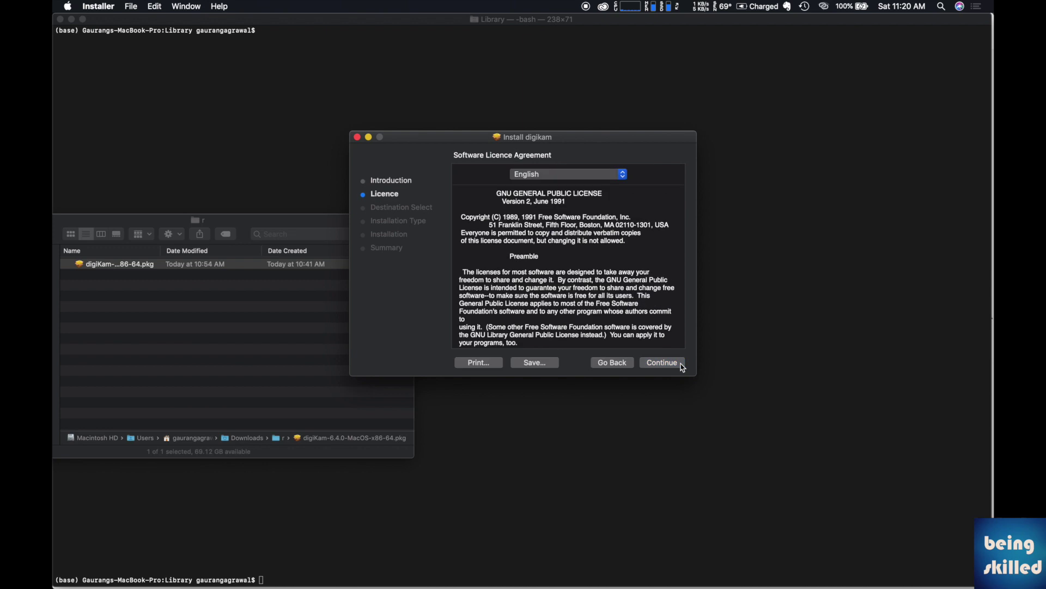
pyautogui.click(682, 367)
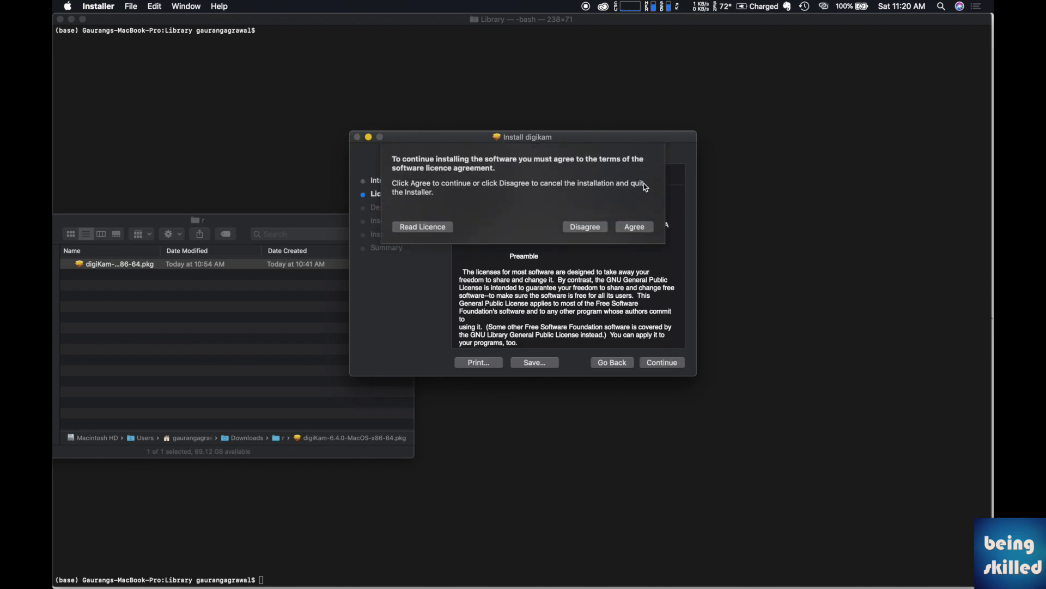
pyautogui.click(637, 229)
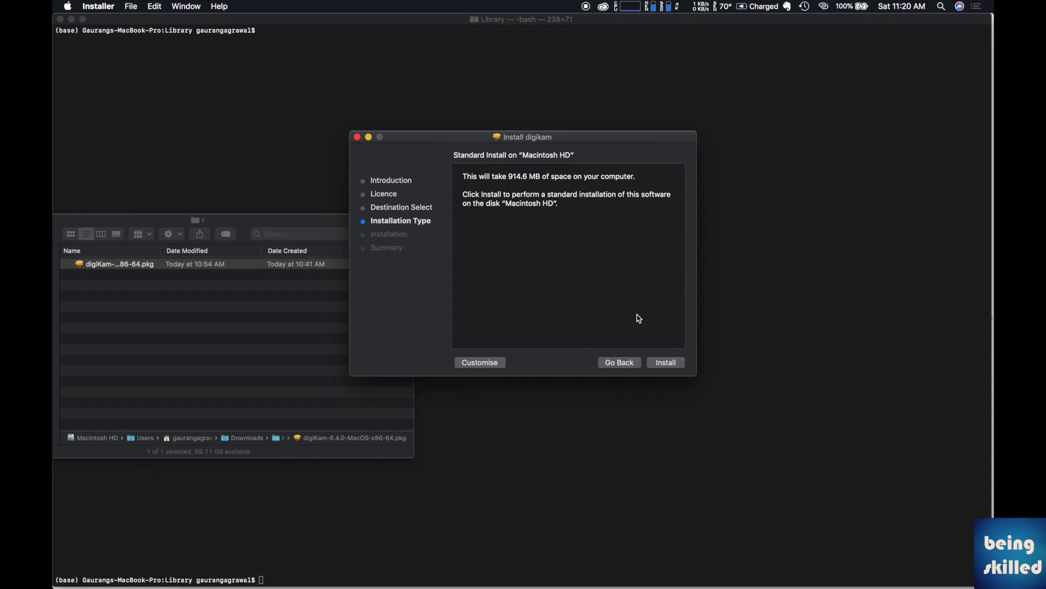
# - Install digiKam on Macintosh HD, close the installer and keep the package
pyautogui.click(665, 363)
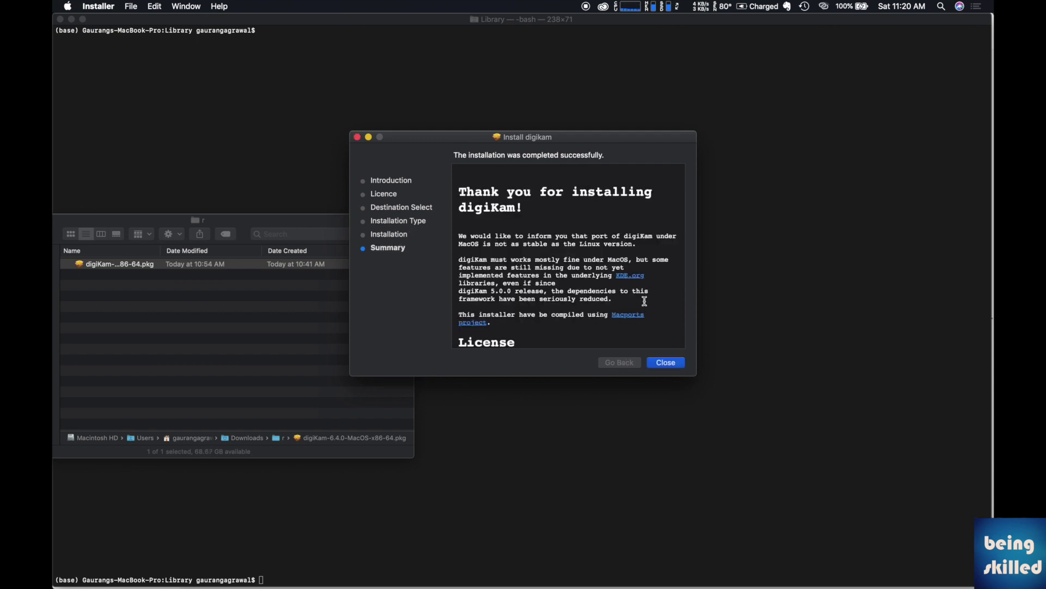
pyautogui.click(661, 363)
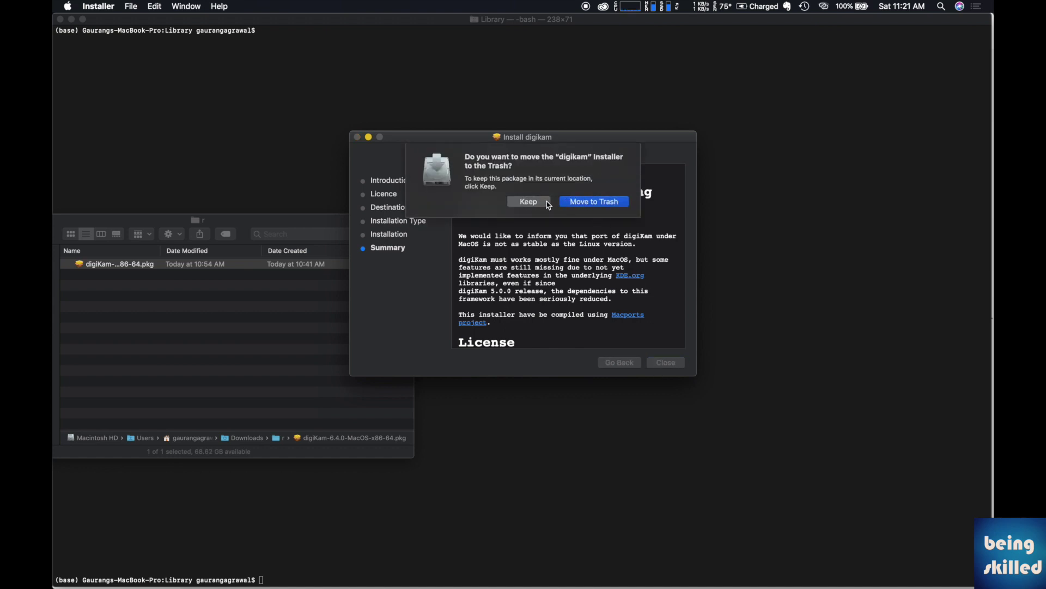
pyautogui.click(528, 201)
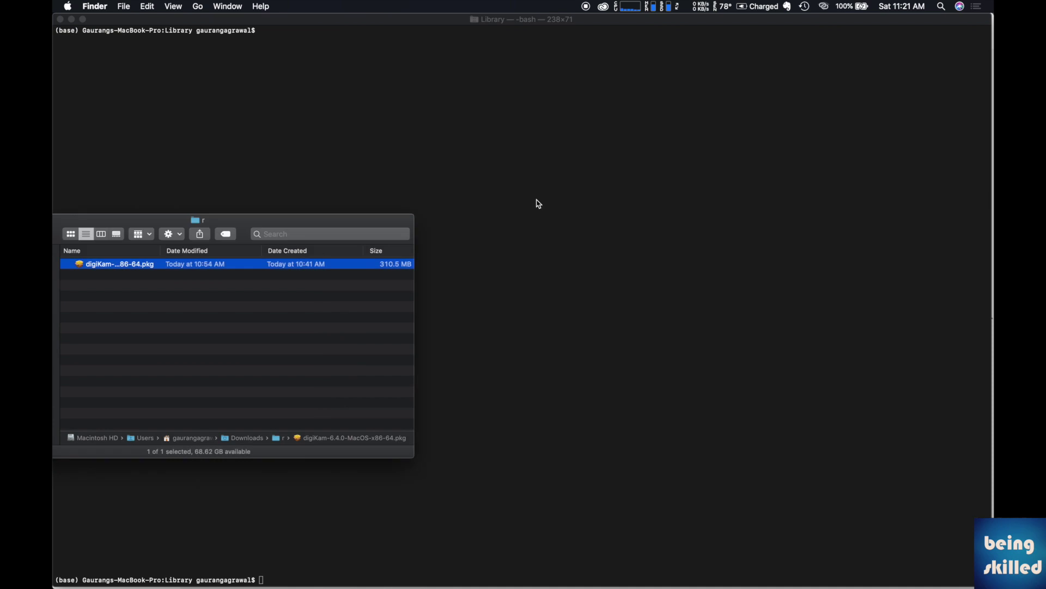
# - Launch digiKam by searching 'digikam' in Spotlight
pyautogui.press('super+space')
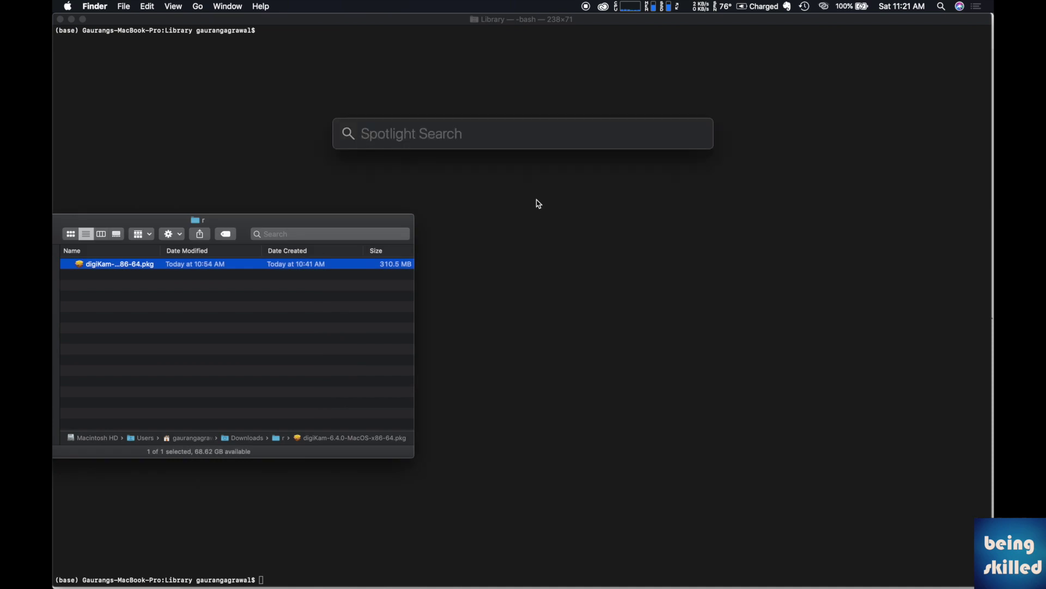
pyautogui.write('digikam')
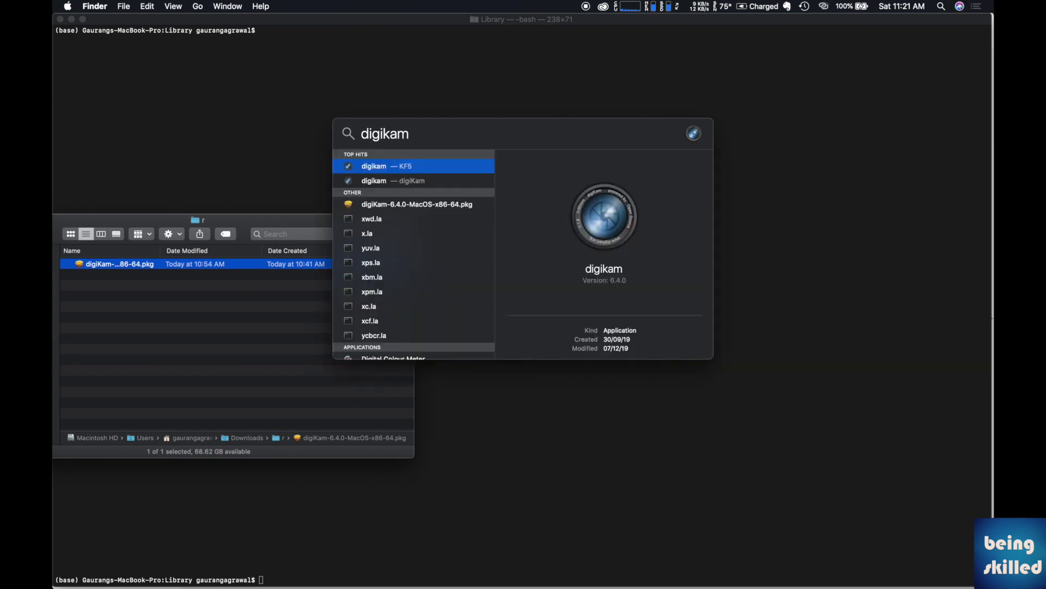
pyautogui.press('Return')
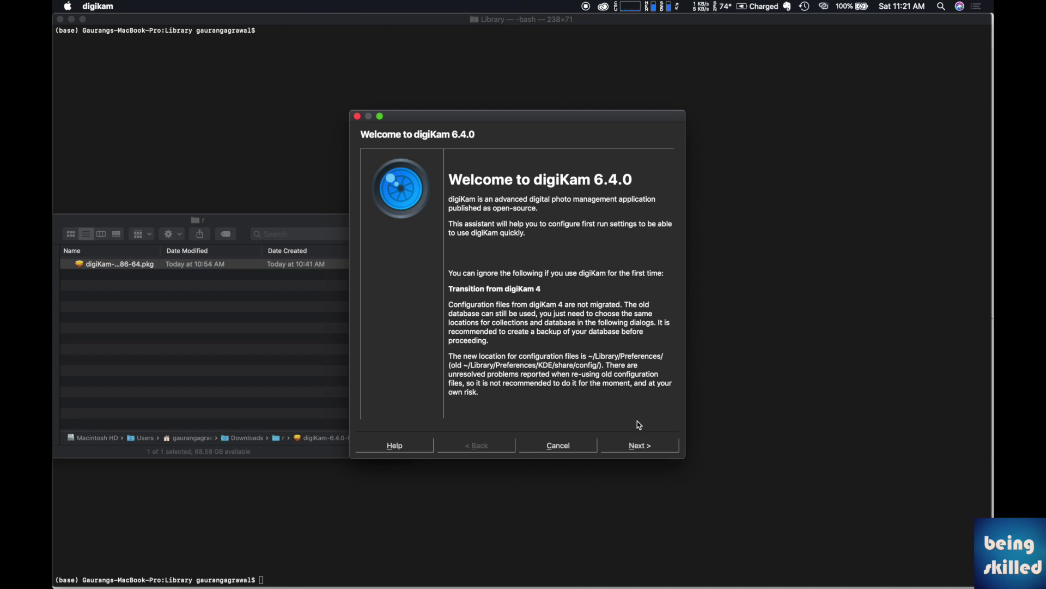
# - Move past the welcome page, then return to the image-location page showing Pictures
pyautogui.click(648, 446)
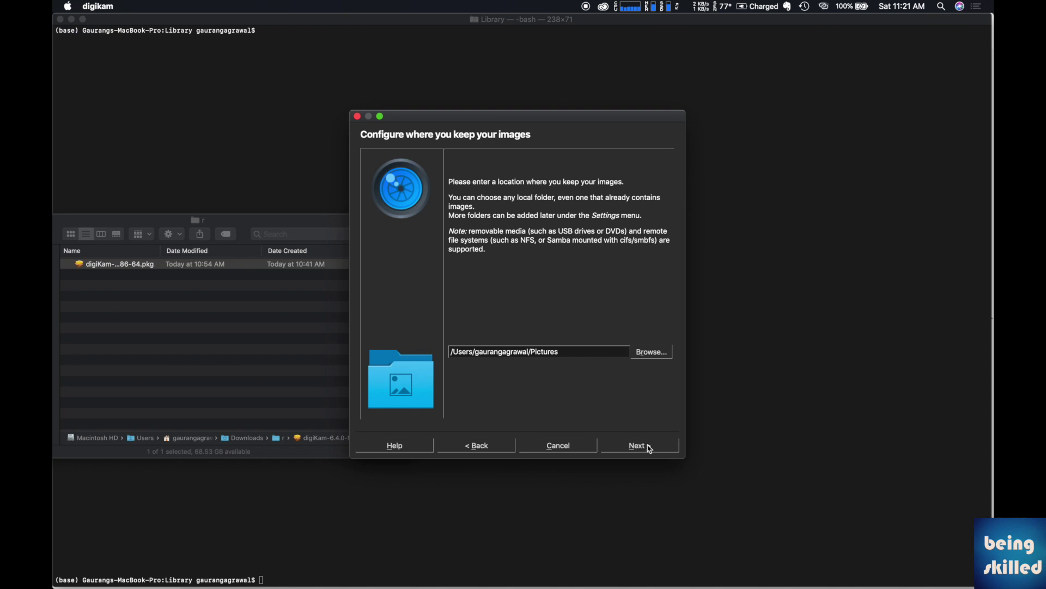
pyautogui.click(649, 448)
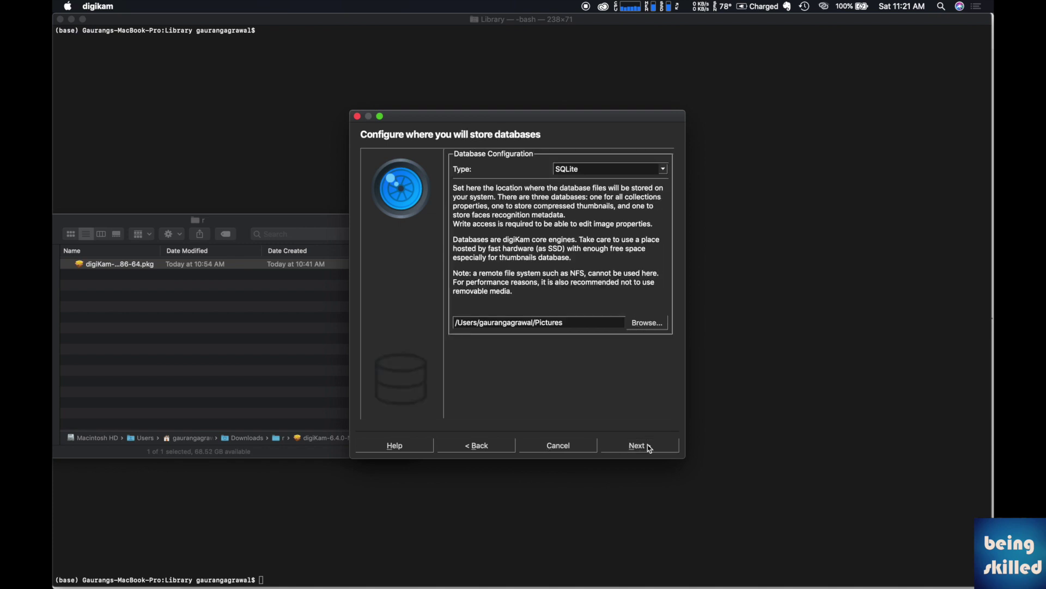
pyautogui.click(497, 443)
# - Set the image collection folder to Sort Me
pyautogui.click(649, 353)
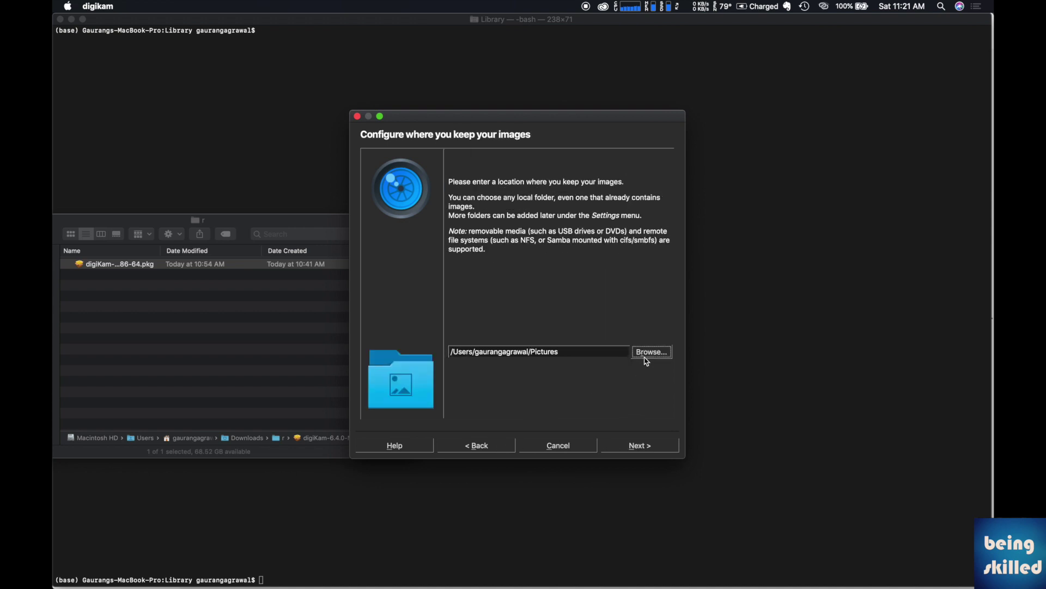
pyautogui.moveTo(125, 188); pyautogui.dragTo(112, 191)
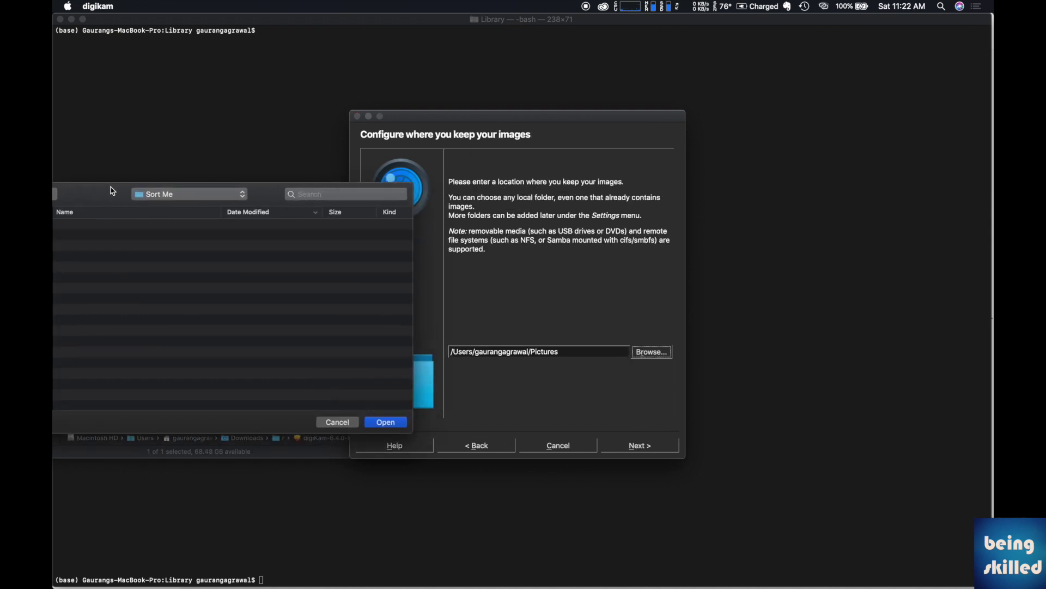
pyautogui.click(396, 427)
pyautogui.click(623, 446)
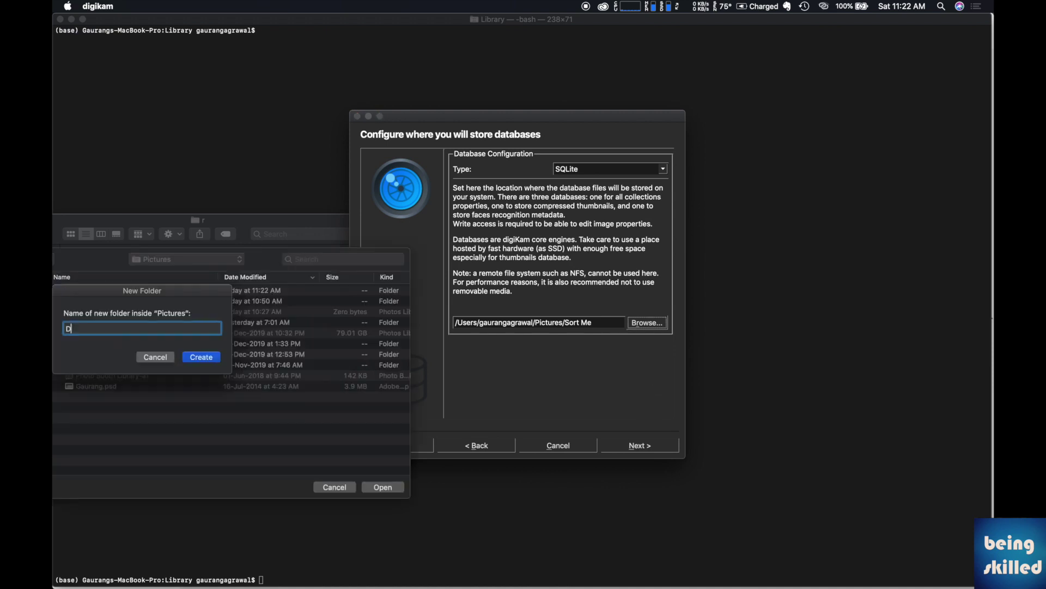
# - Create a DigiKam DB folder in Pictures and use it for the databases
pyautogui.write('igiKam DB')
pyautogui.write('am DB')
pyautogui.press('Return')
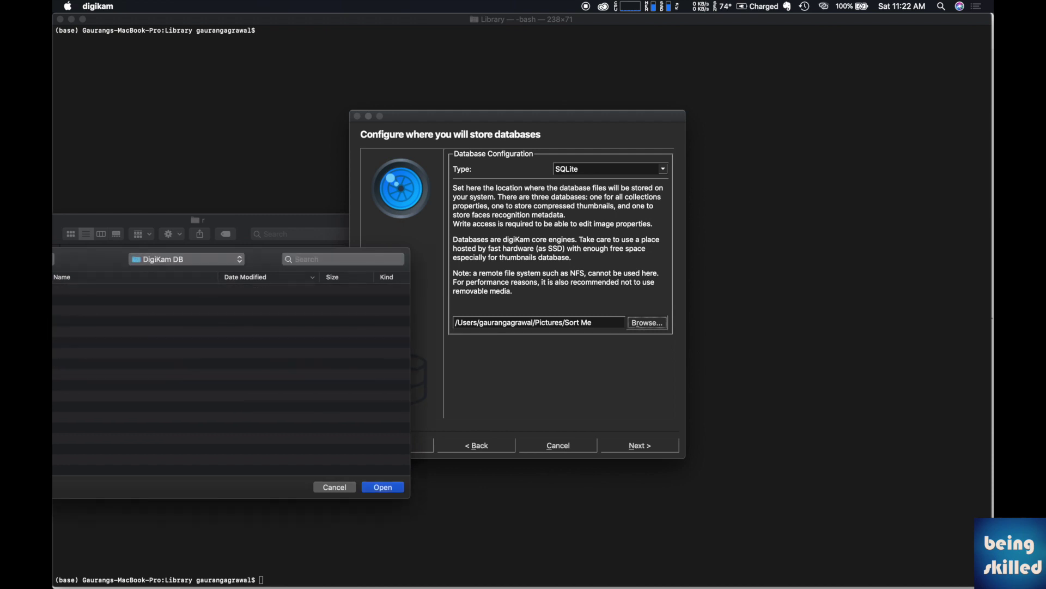
pyautogui.click(388, 487)
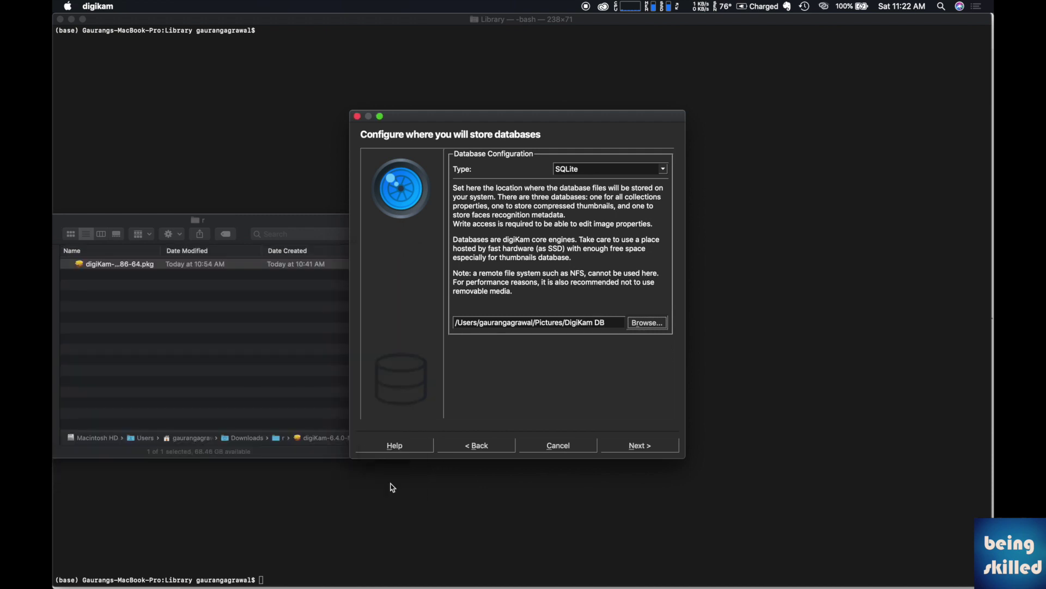
# - Set Raw files to open directly with automatic adjustments
pyautogui.click(634, 448)
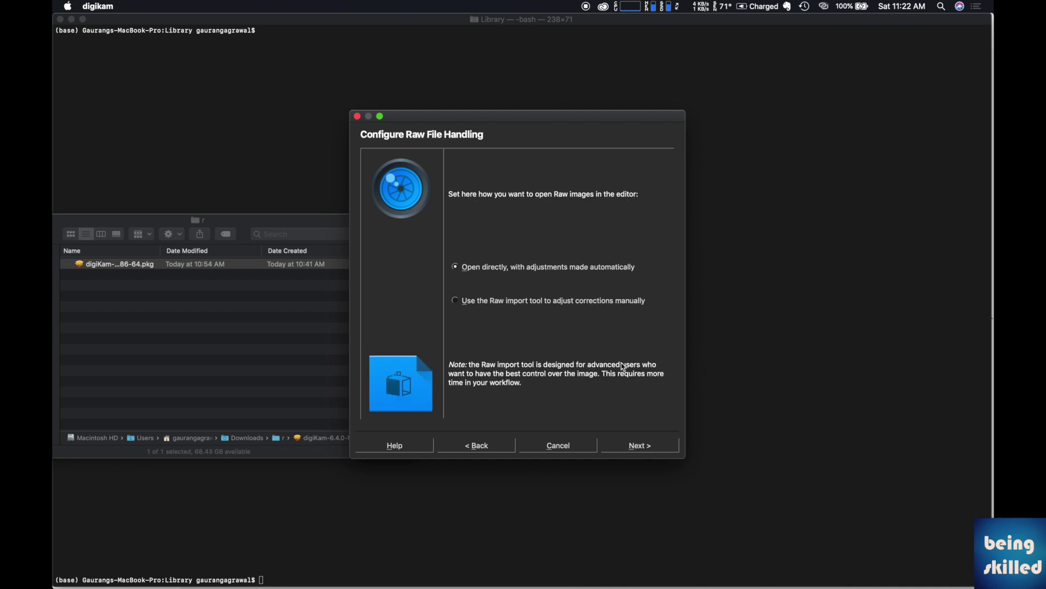
pyautogui.click(592, 305)
pyautogui.click(540, 271)
pyautogui.click(651, 452)
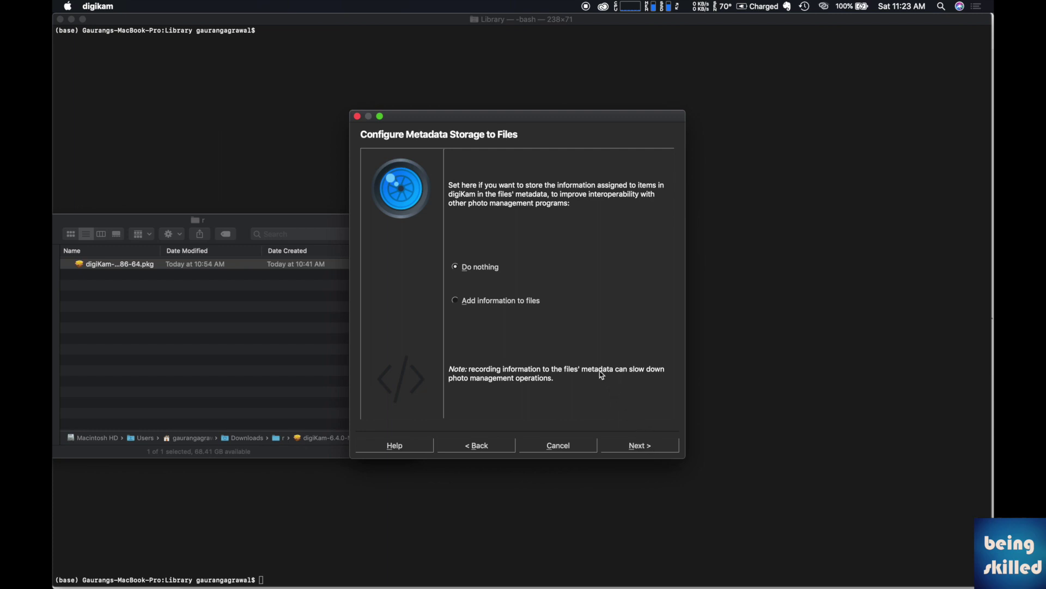
# - Write metadata into files, load full images in previews, and enable tooltips
pyautogui.click(532, 308)
pyautogui.click(640, 446)
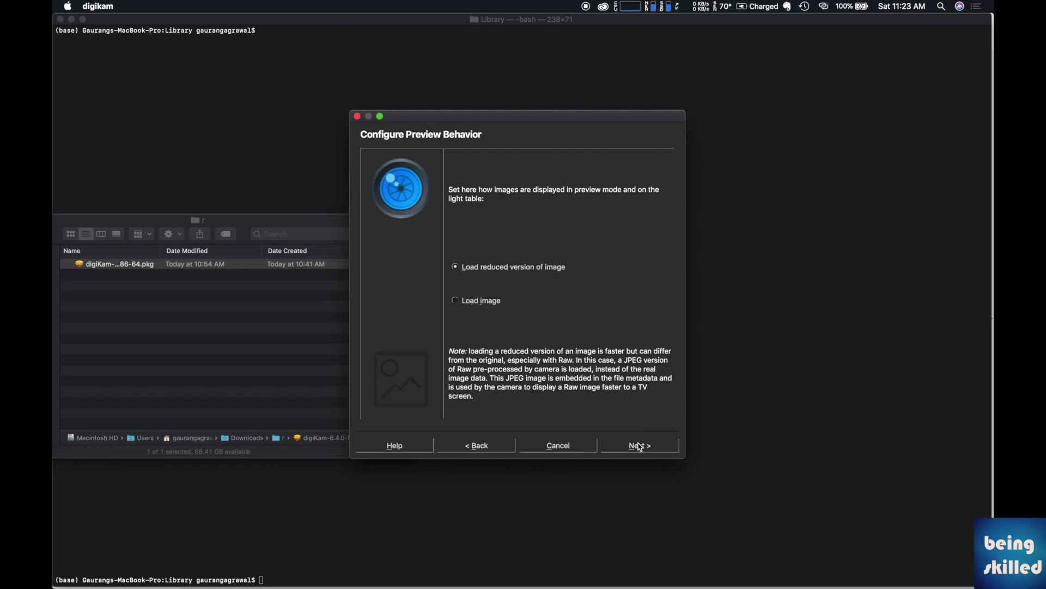
pyautogui.click(488, 303)
pyautogui.click(649, 446)
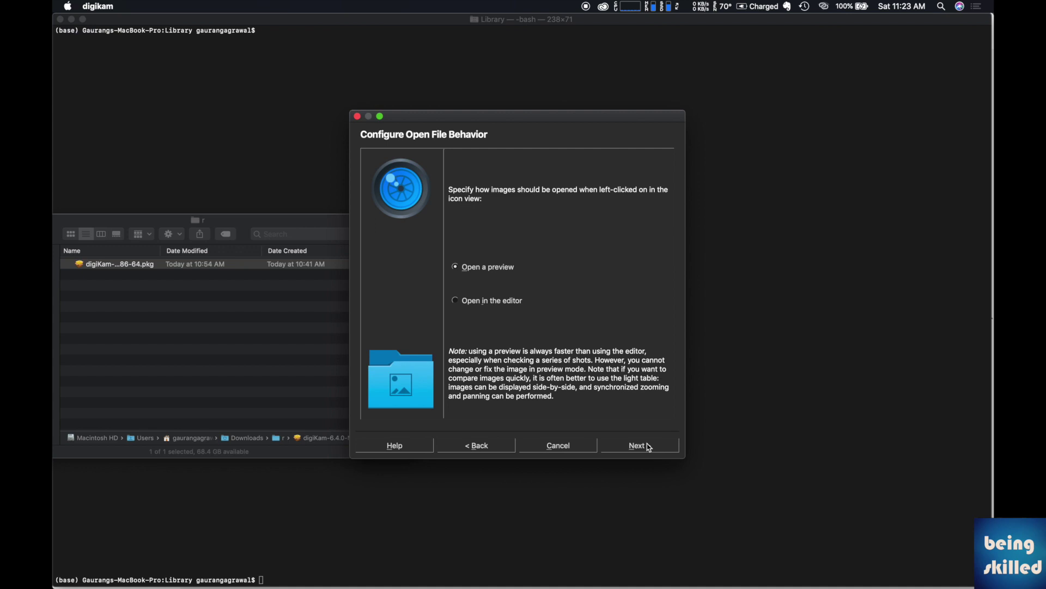
pyautogui.click(649, 446)
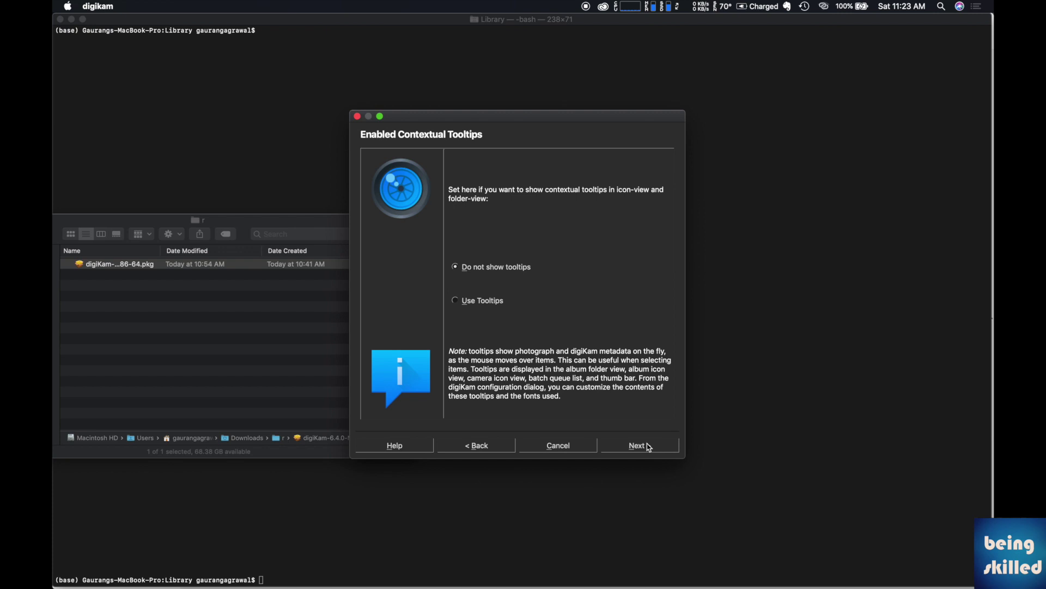
pyautogui.click(468, 301)
pyautogui.click(628, 443)
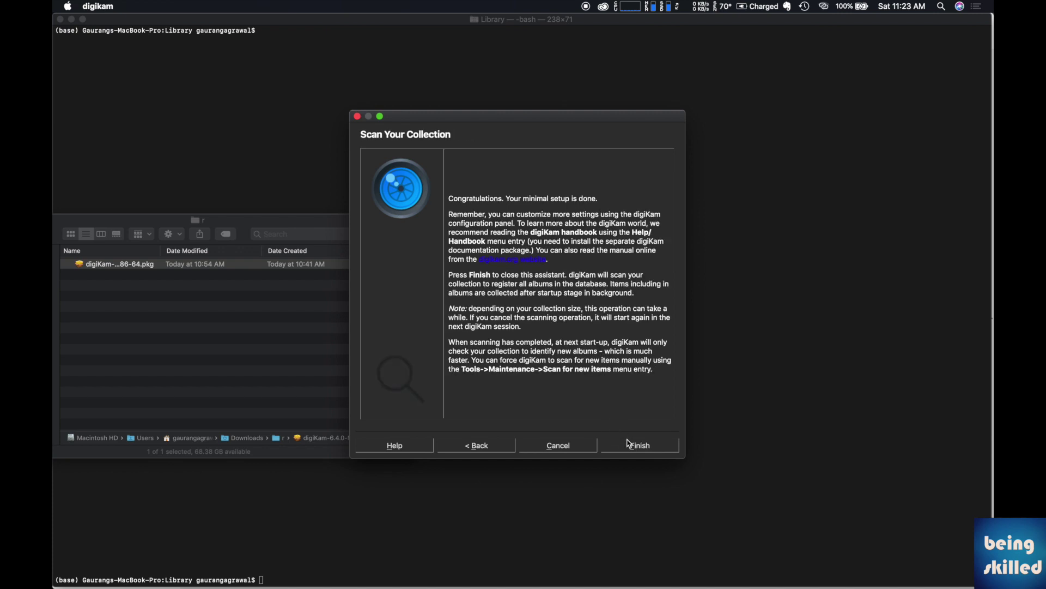